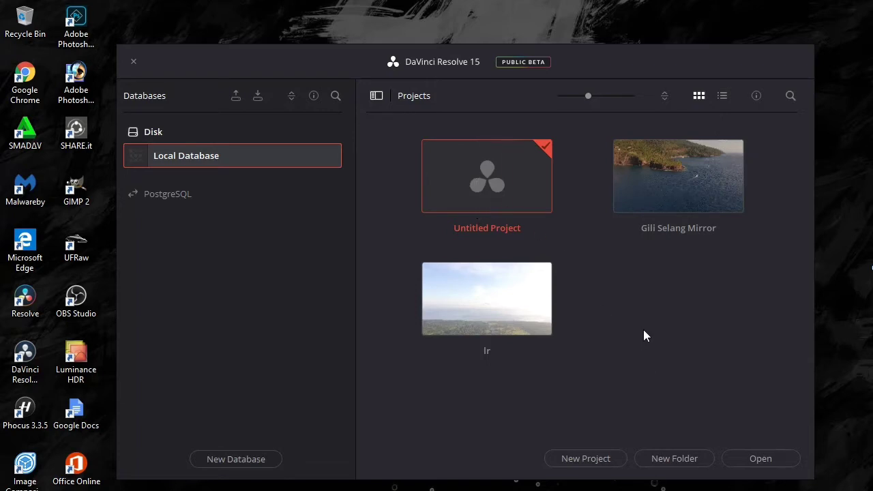
# Open the Untitled Project's settings and set the timeline frame rate to 60 fps.
pyautogui.rightClick(504, 213)
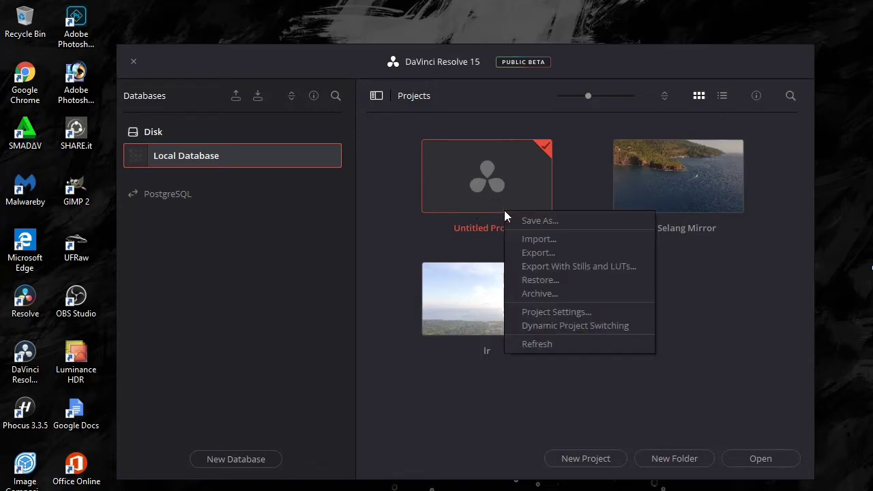
pyautogui.click(561, 313)
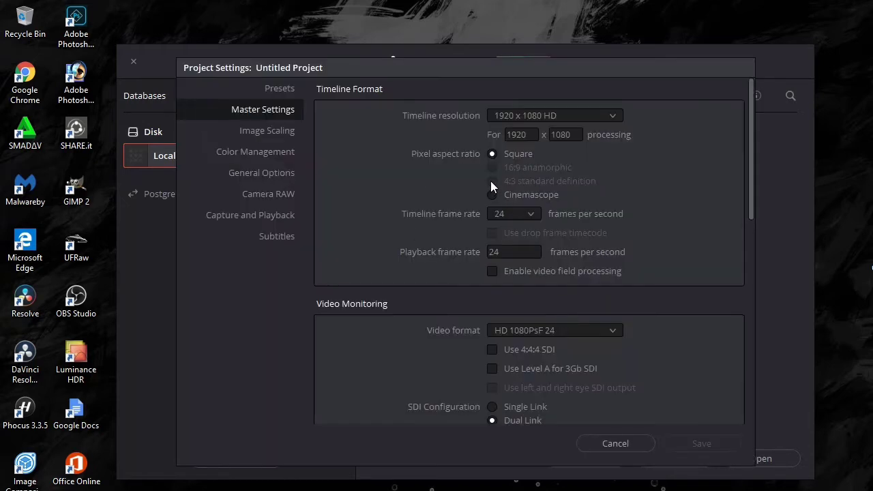
pyautogui.click(527, 217)
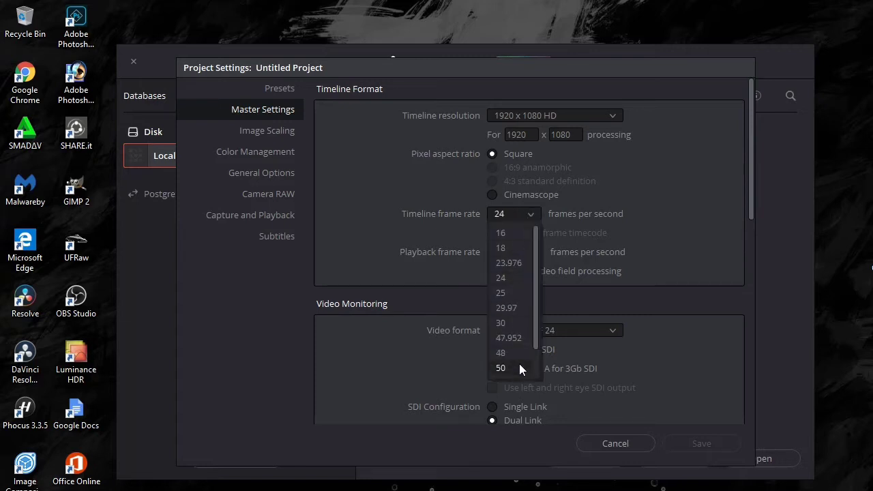
pyautogui.scroll(-1, 520, 361)
pyautogui.click(500, 368)
# Replace the playback frame rate 24 with 60.
pyautogui.click(516, 253)
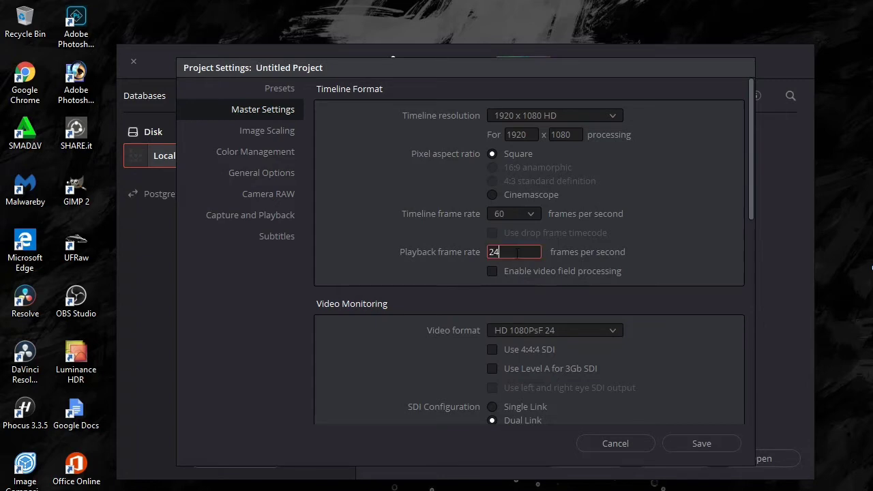
pyautogui.press('BackSpace')
pyautogui.press('BackSpace')
pyautogui.write('60')
pyautogui.scroll(-2, 526, 235)
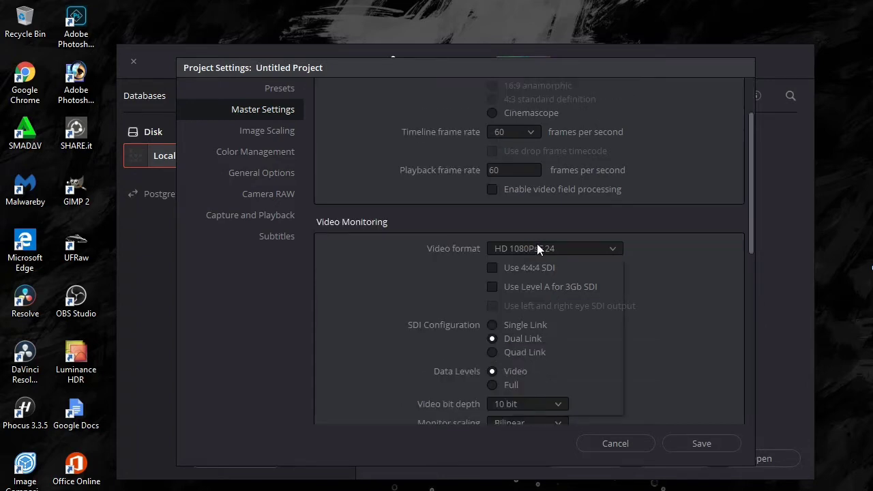
# Pick HD 1080p 60 as the video monitoring format.
pyautogui.click(537, 246)
pyautogui.click(537, 248)
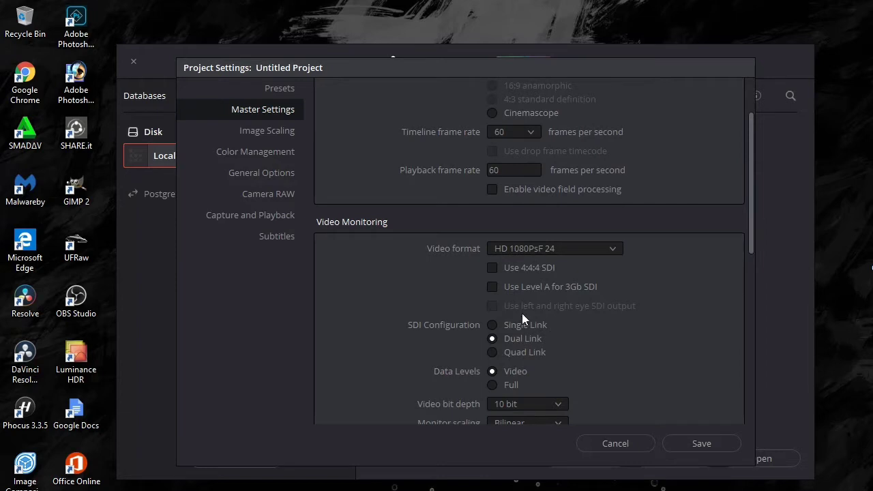
pyautogui.click(519, 248)
pyautogui.scroll(-3, 517, 329)
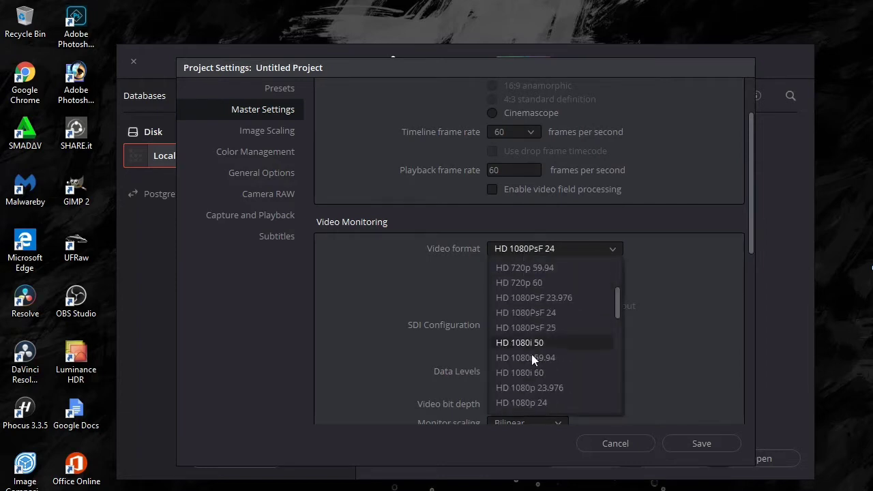
pyautogui.scroll(-1, 532, 373)
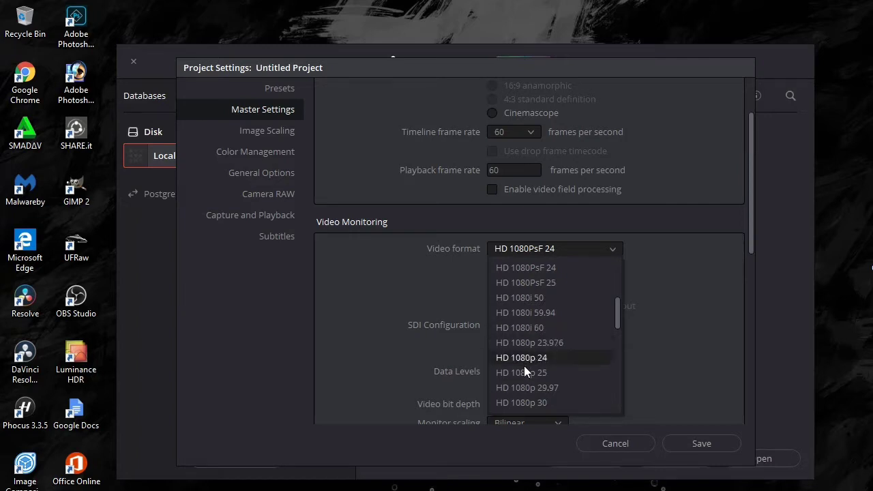
pyautogui.scroll(-1, 528, 368)
pyautogui.scroll(-1, 542, 368)
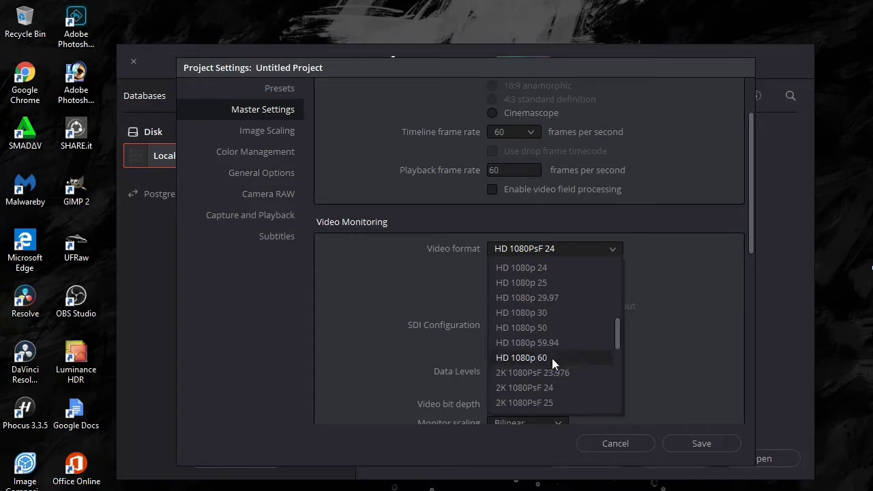
pyautogui.click(556, 357)
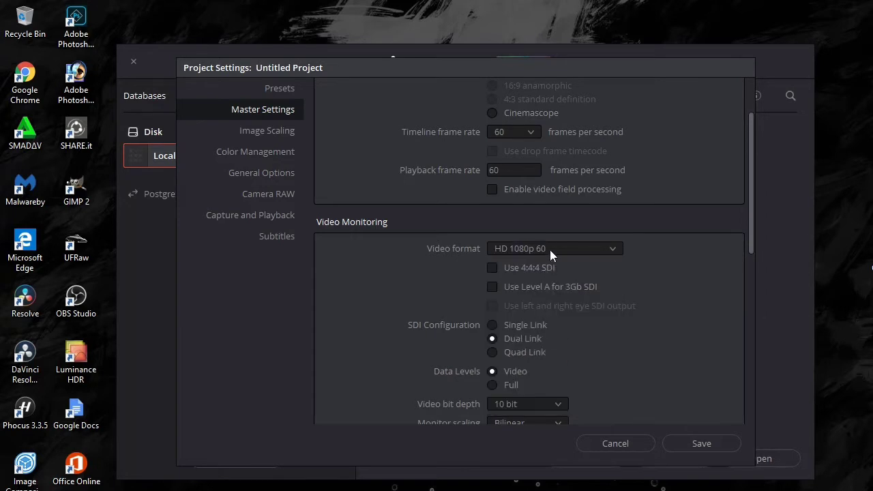
pyautogui.scroll(2, 557, 245)
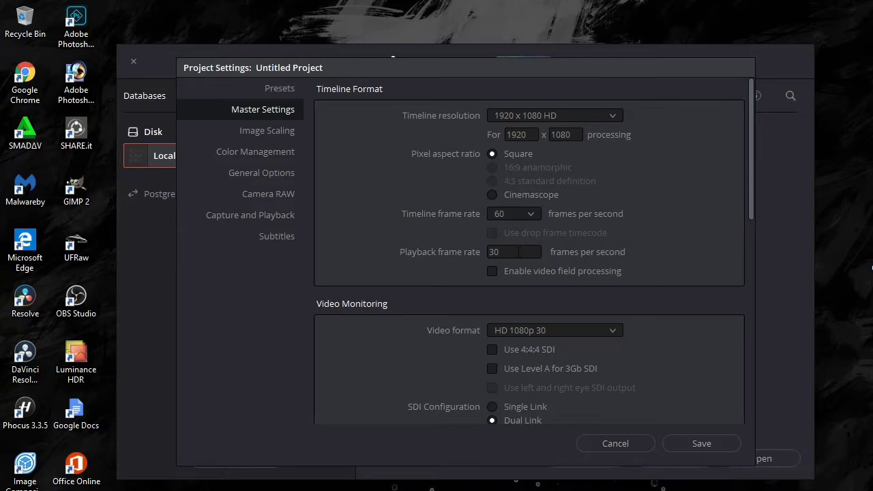
# Re-enter 60 as the playback frame rate and check the 1920 x 1080 processing resolution.
pyautogui.click(519, 251)
pyautogui.press('BackSpace')
pyautogui.write('60')
pyautogui.click(663, 208)
pyautogui.click(530, 135)
pyautogui.click(560, 135)
pyautogui.click(532, 134)
pyautogui.click(651, 207)
# Set the video format to HD 1080p 60 and save the project settings.
pyautogui.scroll(-1, 617, 246)
pyautogui.click(603, 289)
pyautogui.scroll(-3, 561, 368)
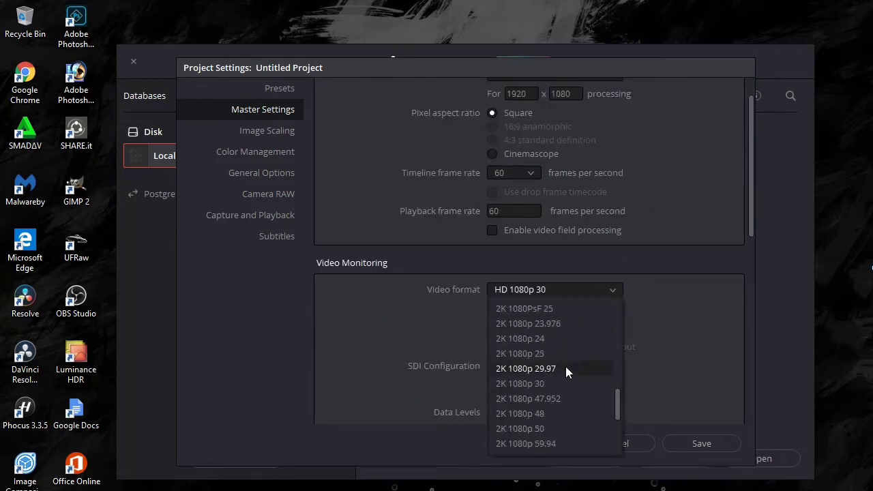
pyautogui.scroll(2, 555, 359)
pyautogui.click(555, 356)
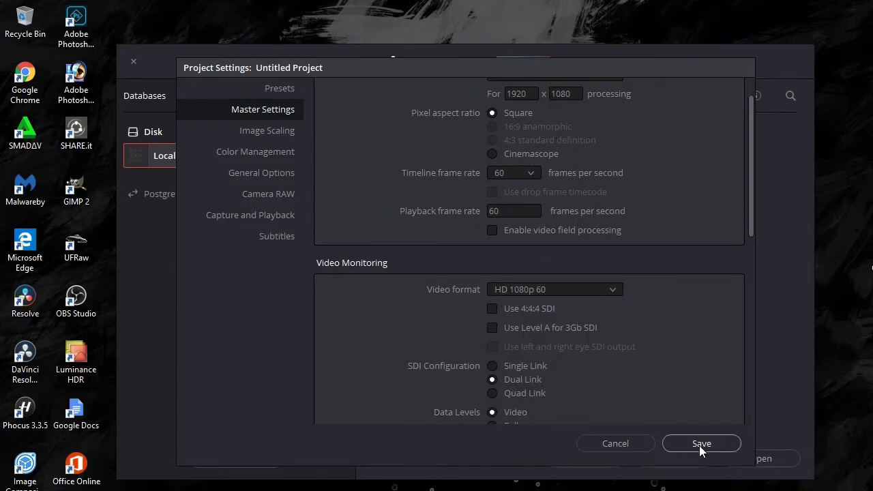
pyautogui.click(716, 444)
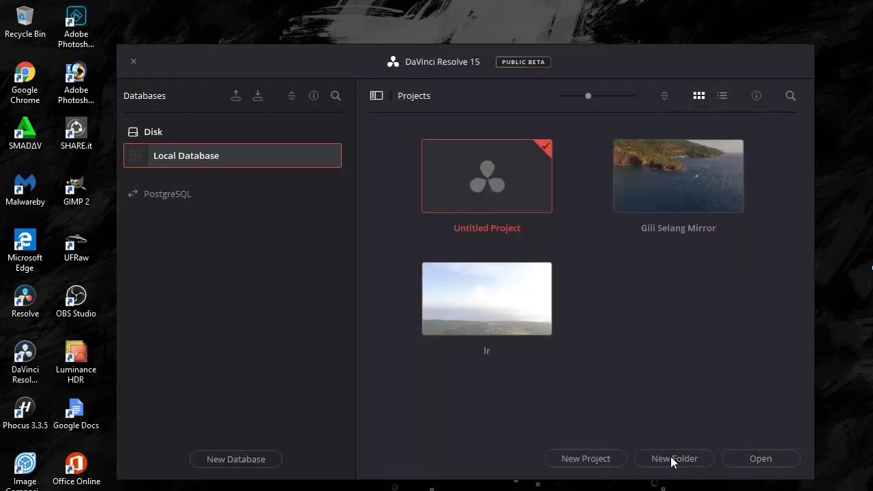
# Open the Untitled Project from the Project Manager into the editing workspace.
pyautogui.doubleClick(533, 200)
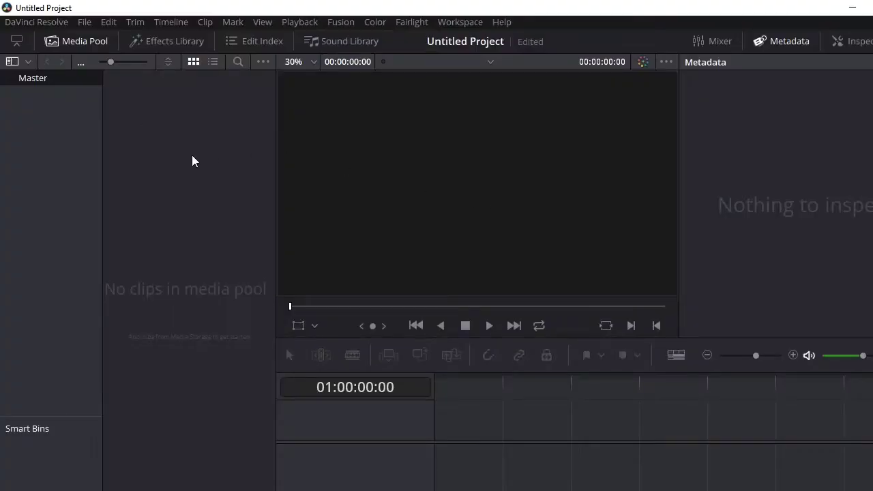
# Open the Import Media dialog via File > Import File > Import Media.
pyautogui.rightClick(191, 224)
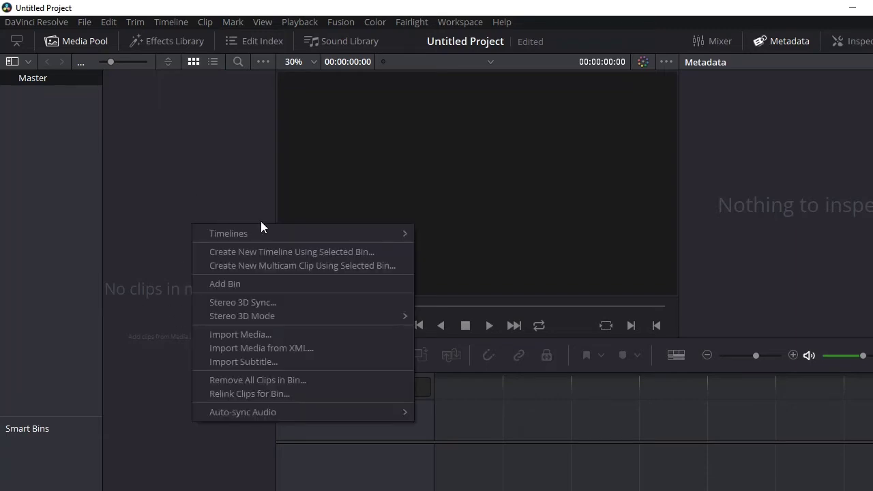
pyautogui.click(178, 156)
pyautogui.click(83, 22)
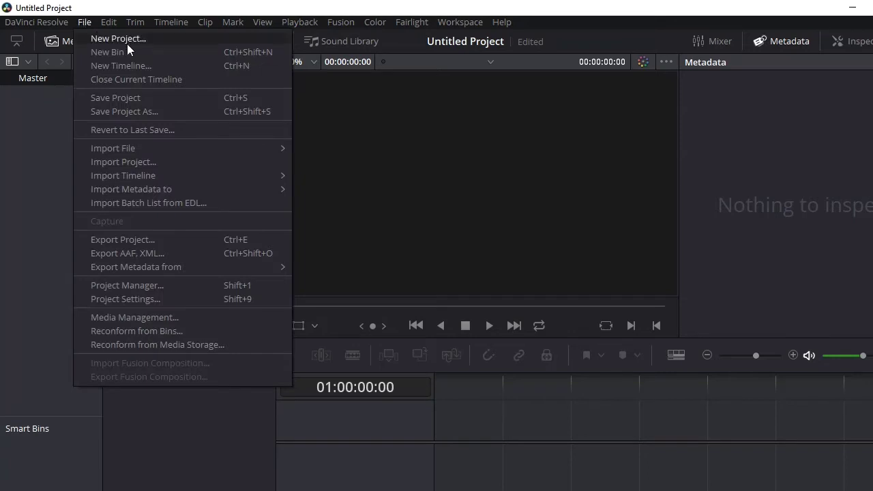
pyautogui.moveTo(137, 148)
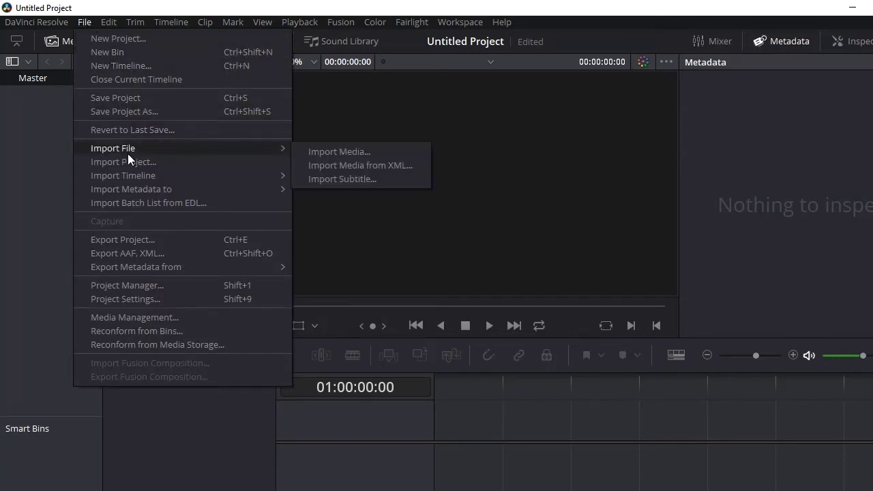
pyautogui.click(310, 152)
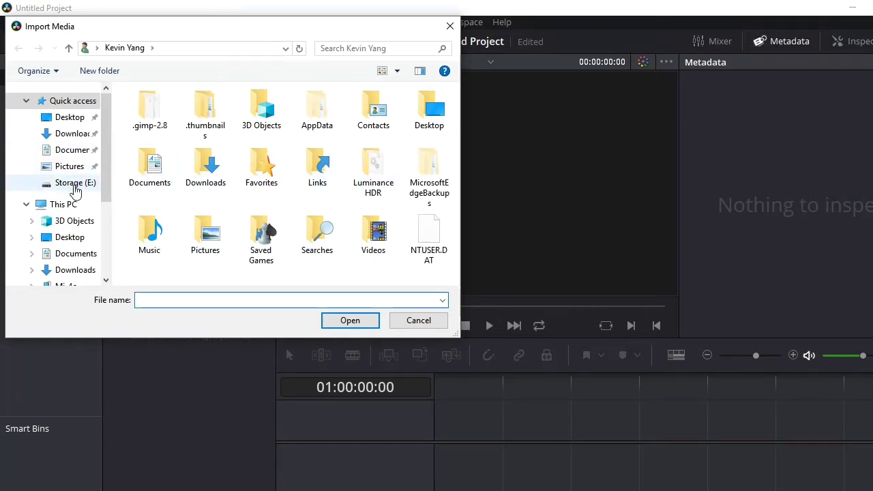
# Browse the Storage (E:) drive and open the P3s Bali folder.
pyautogui.click(75, 187)
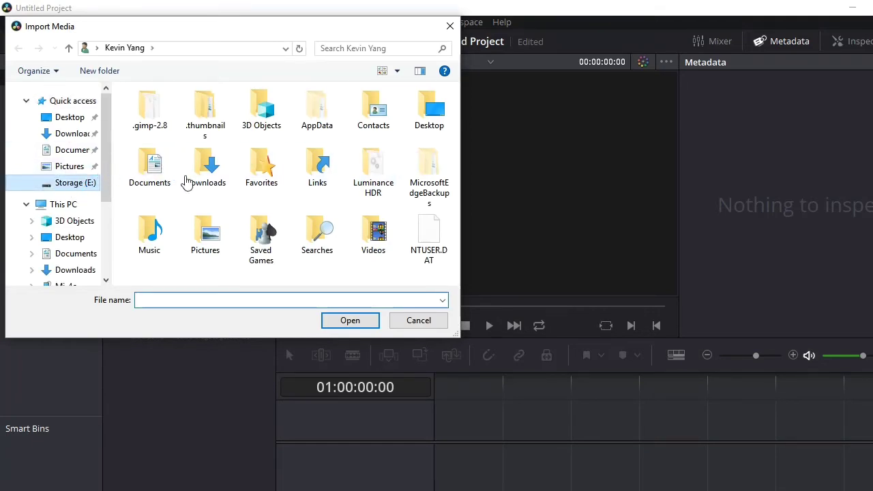
pyautogui.scroll(-2, 201, 174)
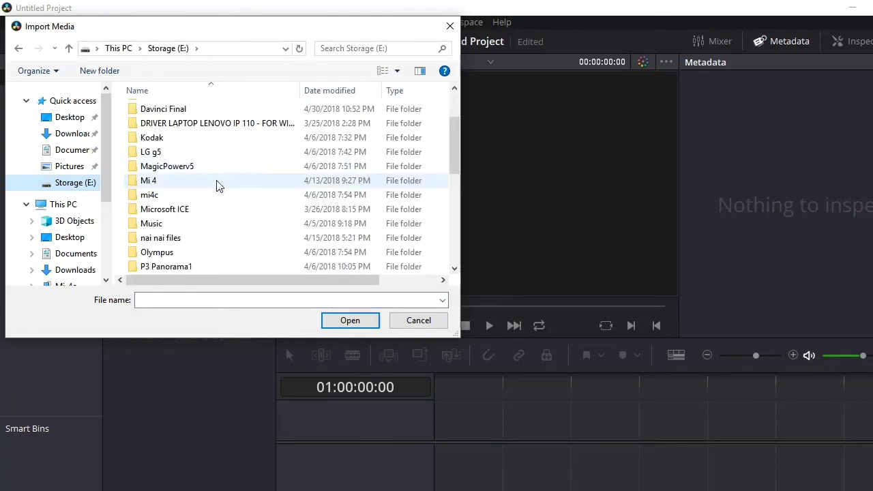
pyautogui.scroll(1, 184, 123)
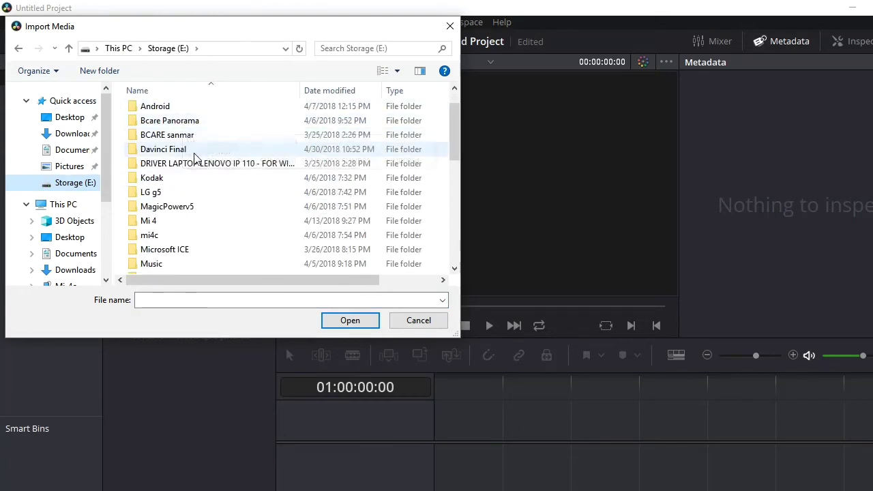
pyautogui.scroll(-5, 210, 208)
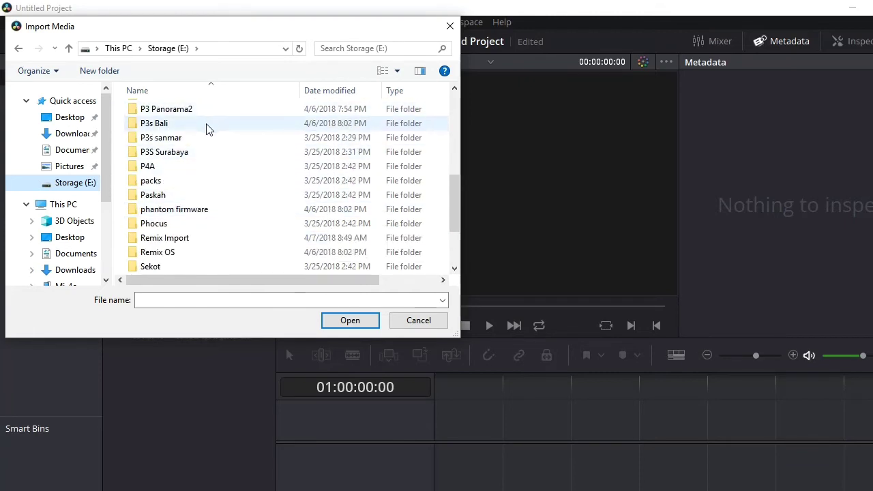
pyautogui.click(207, 125)
pyautogui.doubleClick(205, 123)
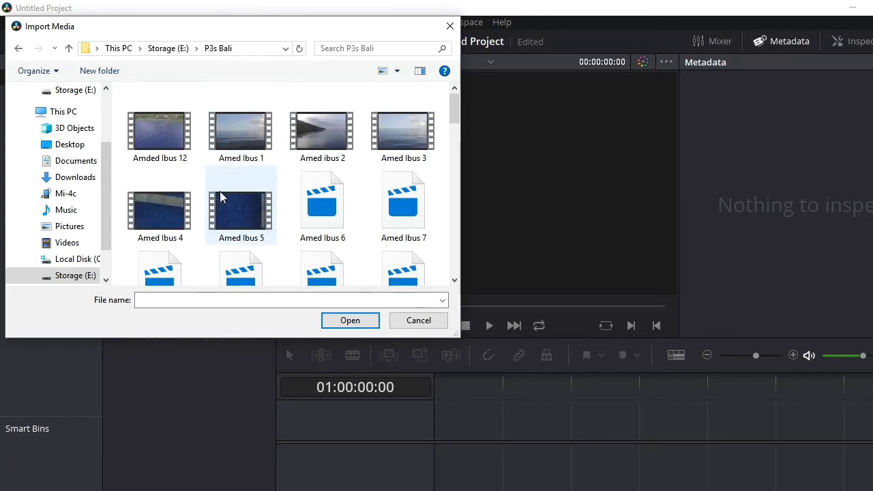
# Find the Long Range Sea Lapse clip in P3s Bali and import it.
pyautogui.scroll(-1, 219, 191)
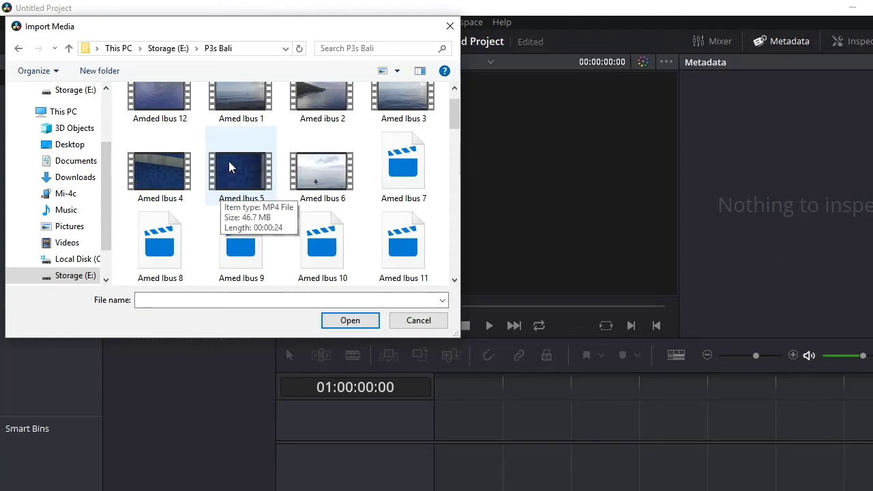
pyautogui.scroll(-2, 231, 158)
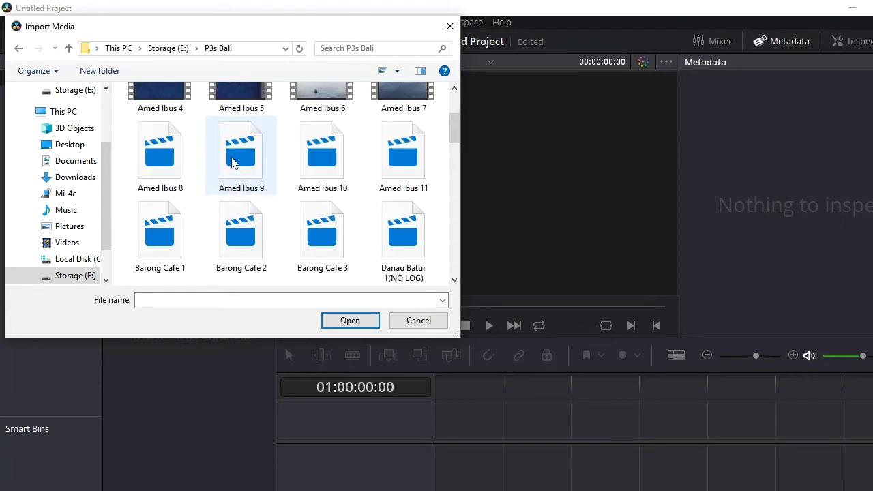
pyautogui.scroll(-2, 231, 157)
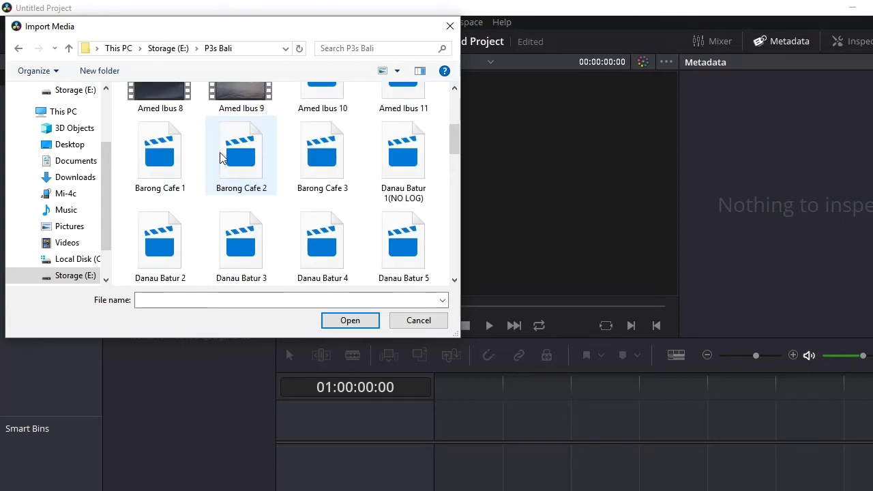
pyautogui.scroll(1, 196, 146)
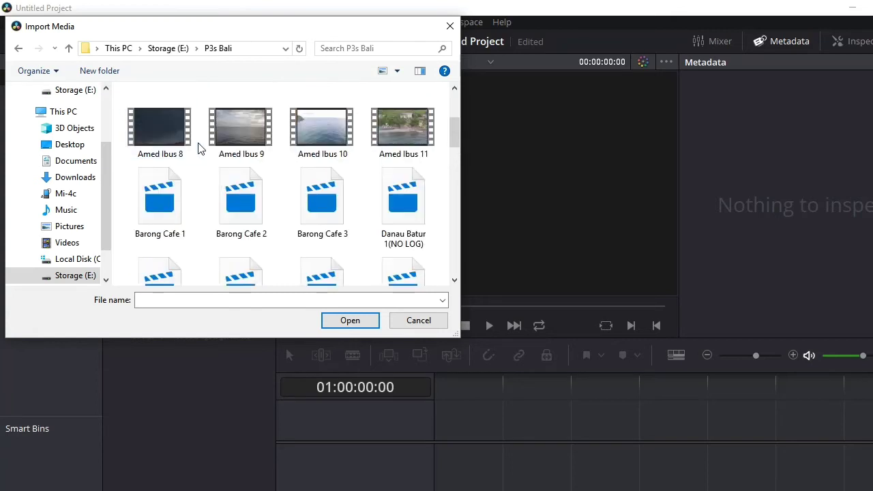
pyautogui.scroll(-1, 205, 152)
pyautogui.scroll(-3, 208, 160)
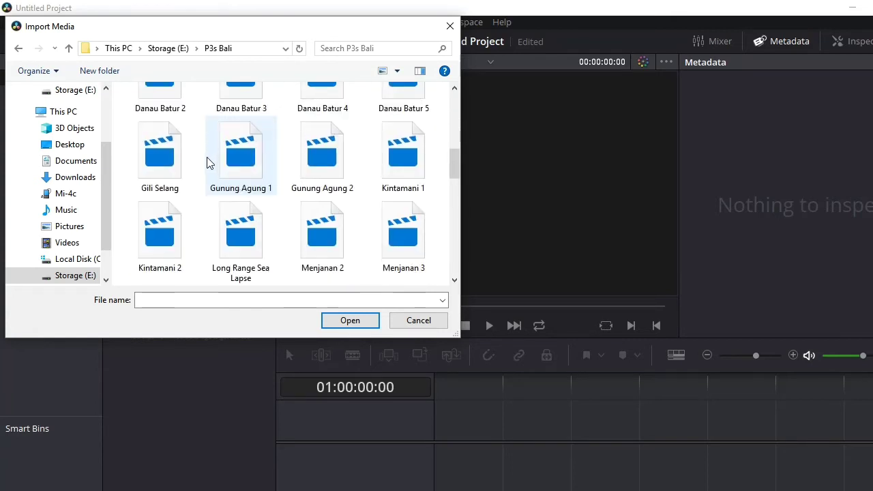
pyautogui.scroll(1, 208, 163)
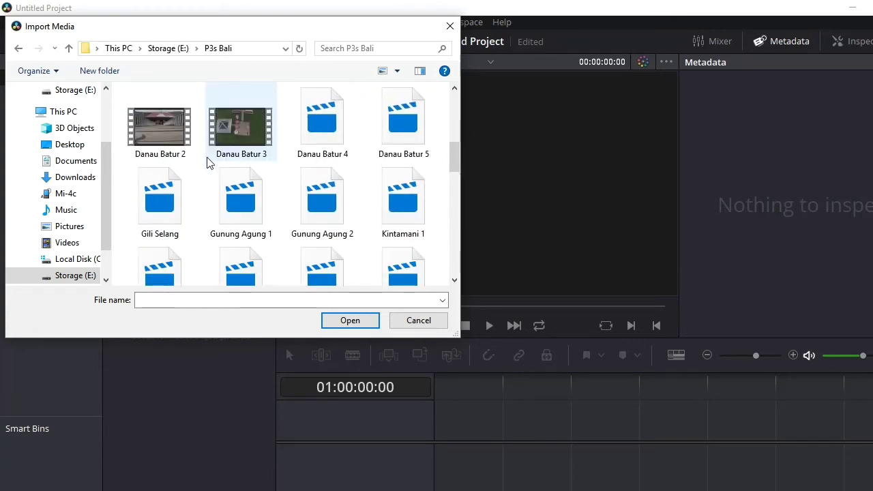
pyautogui.scroll(-1, 208, 162)
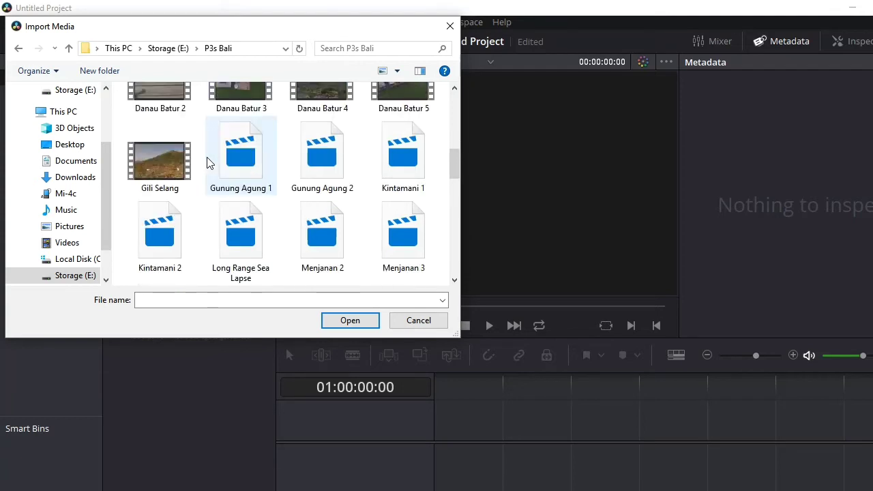
pyautogui.scroll(-2, 207, 163)
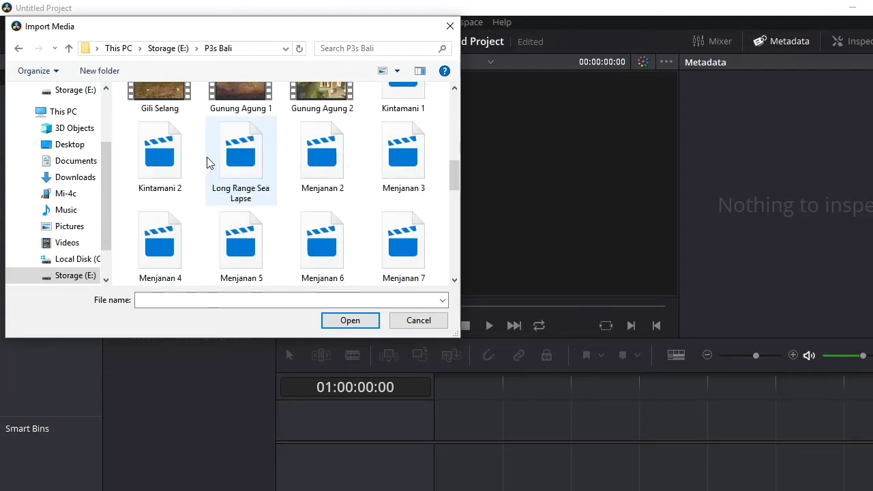
pyautogui.scroll(1, 208, 162)
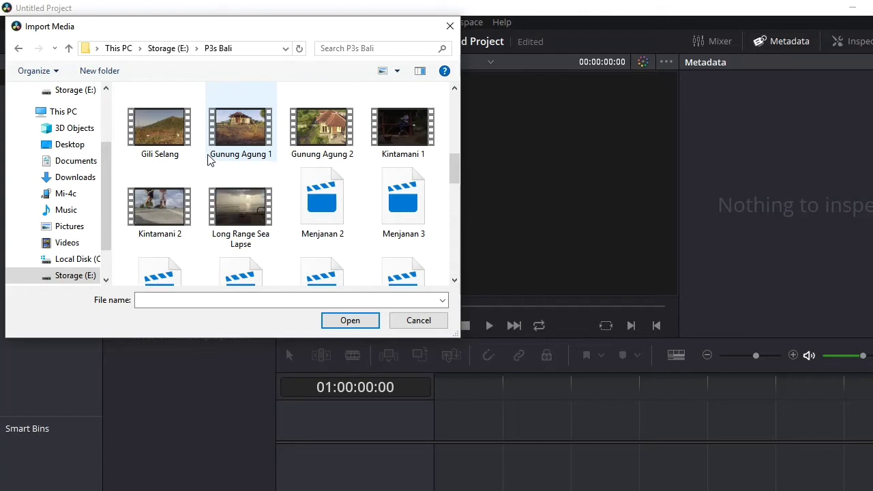
pyautogui.scroll(-1, 208, 162)
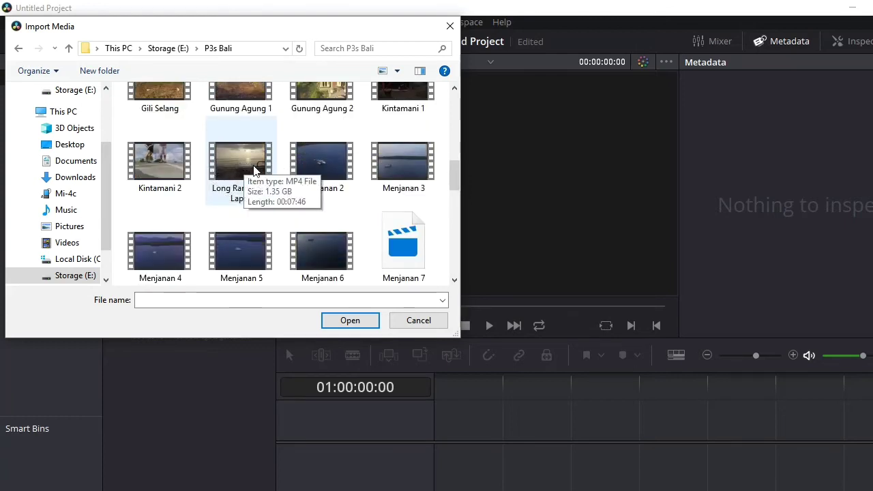
pyautogui.doubleClick(254, 169)
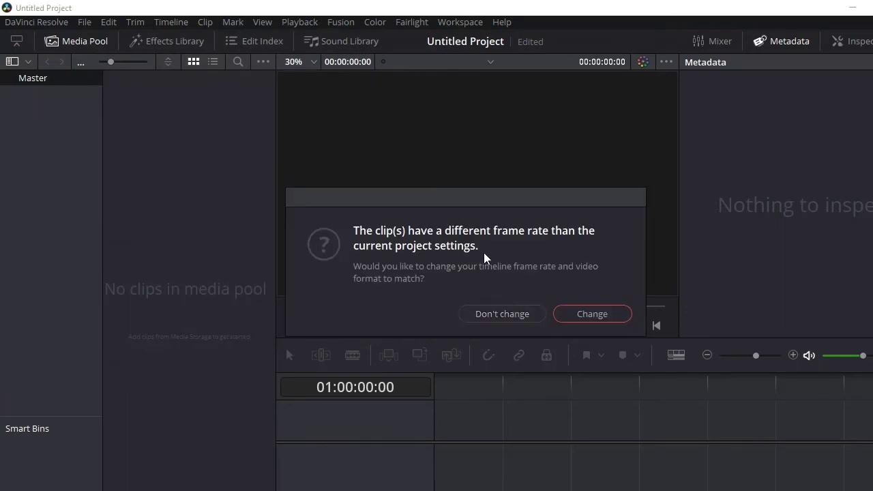
# Decline the frame-rate change with Don't change, keeping the 60 fps project.
pyautogui.click(502, 314)
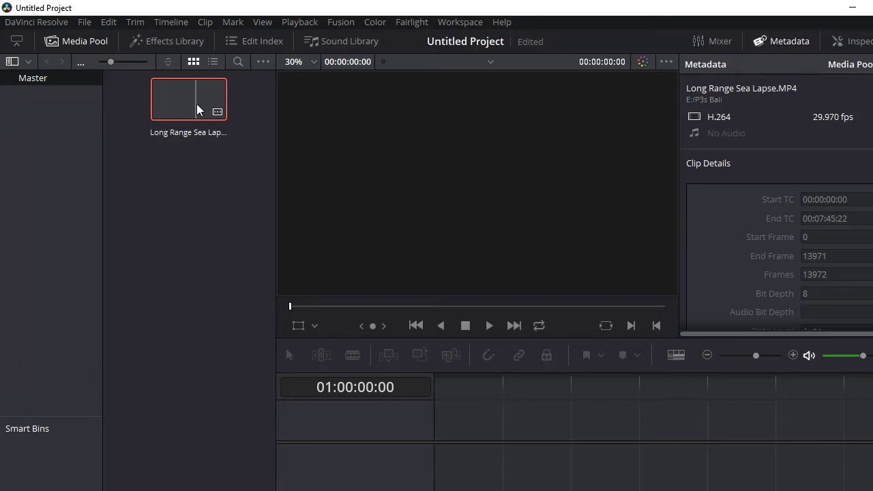
# Drop Long Range Sea Lapse.MP4 onto the video track of Timeline 1 and reopen Project Settings.
pyautogui.moveTo(364, 294); pyautogui.dragTo(461, 437)
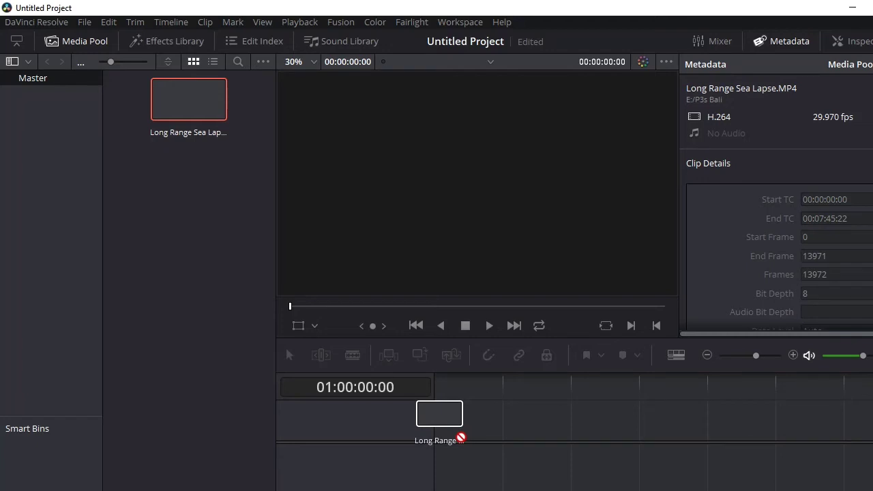
pyautogui.moveTo(460, 437); pyautogui.dragTo(455, 458)
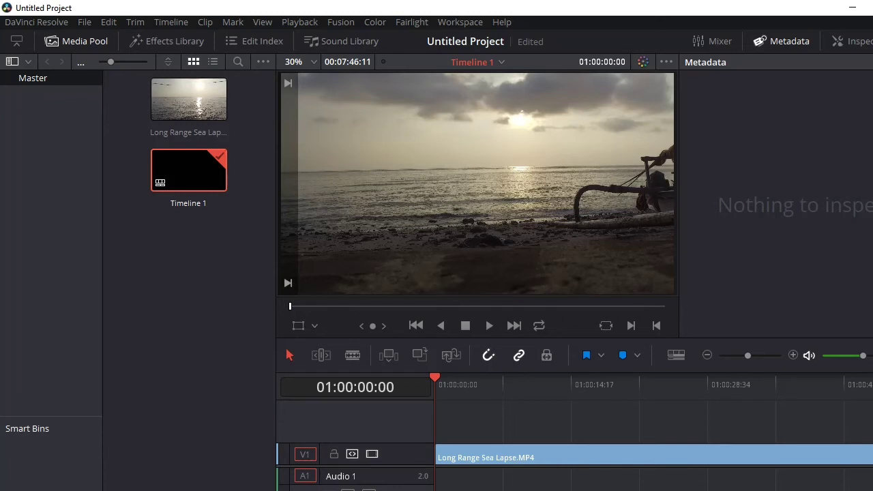
pyautogui.hotkey('shift', '9')
# Verify the 1920 x 1080 HD, 60 fps master settings, cancel, and select the timeline clip.
pyautogui.scroll(1, 518, 178)
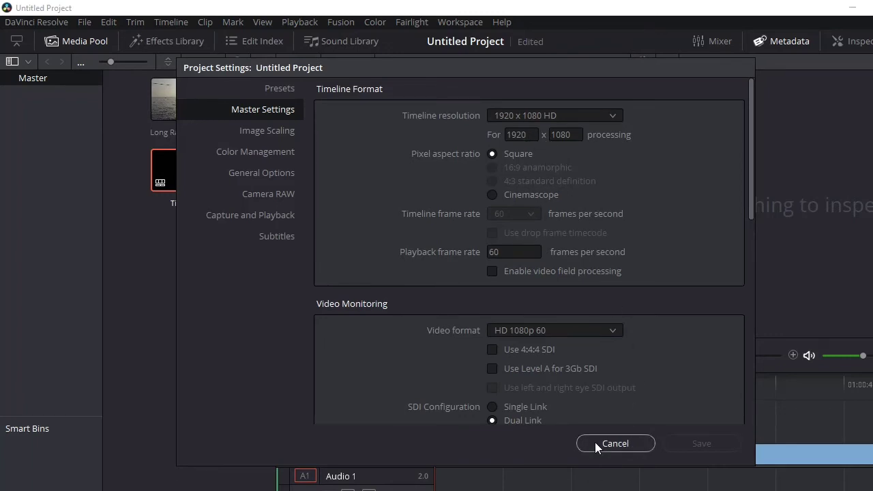
pyautogui.click(615, 444)
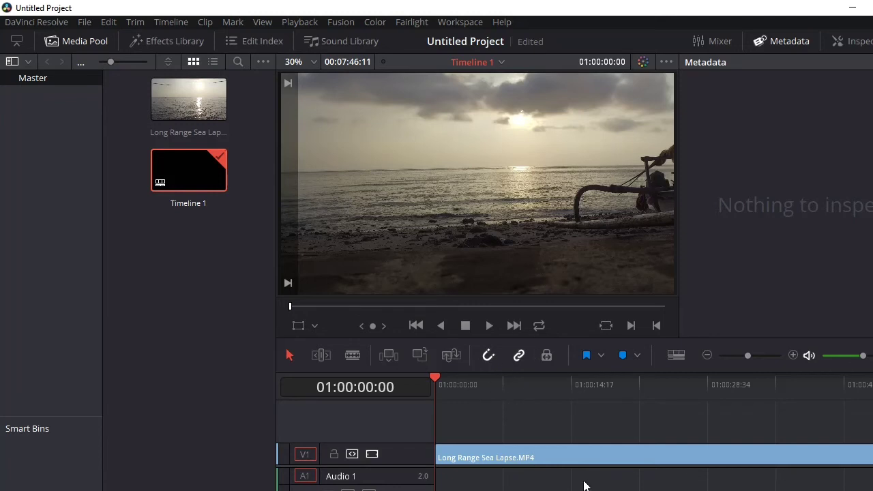
pyautogui.click(548, 446)
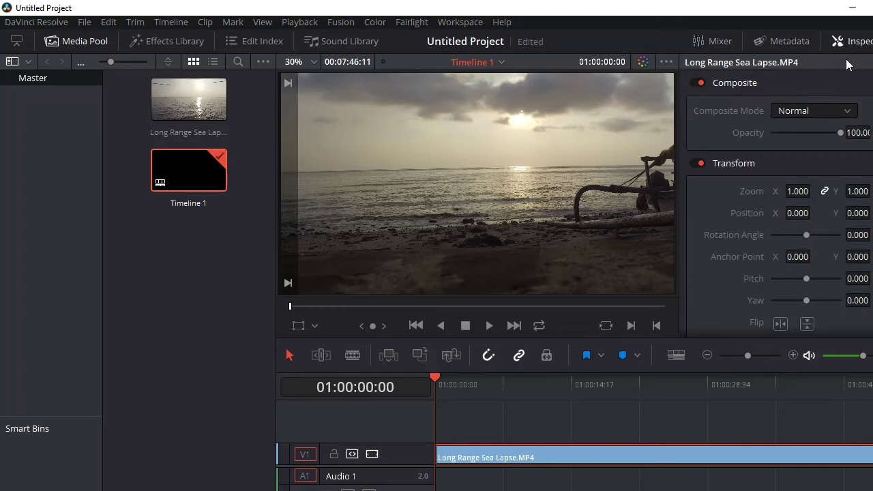
# Set the clip's Retime Process to Optical Flow and switch to the Deliver page.
pyautogui.scroll(-10, 756, 177)
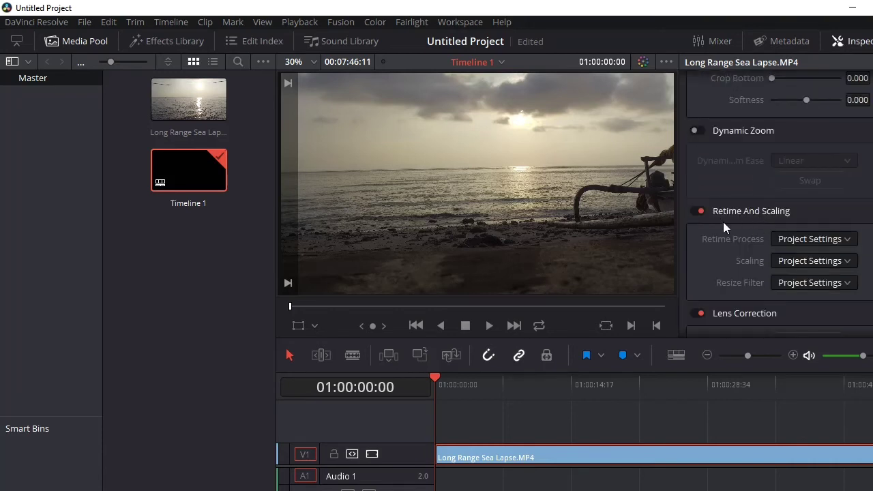
pyautogui.click(838, 243)
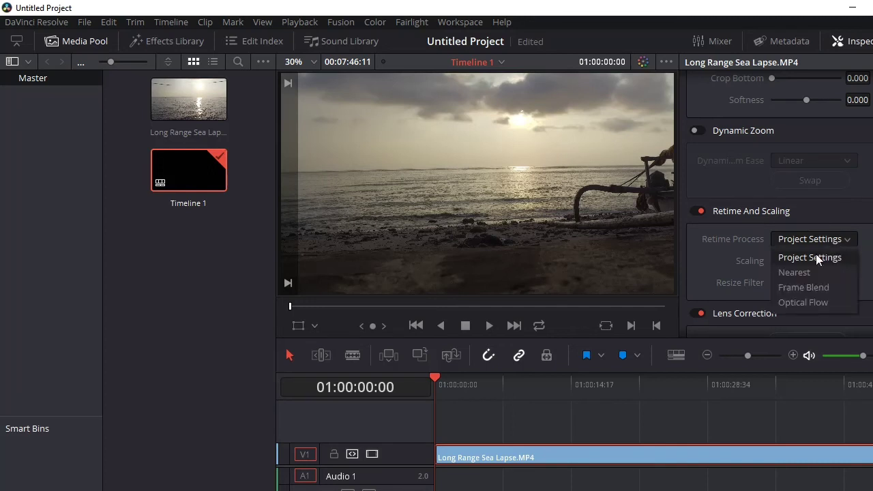
pyautogui.click(792, 301)
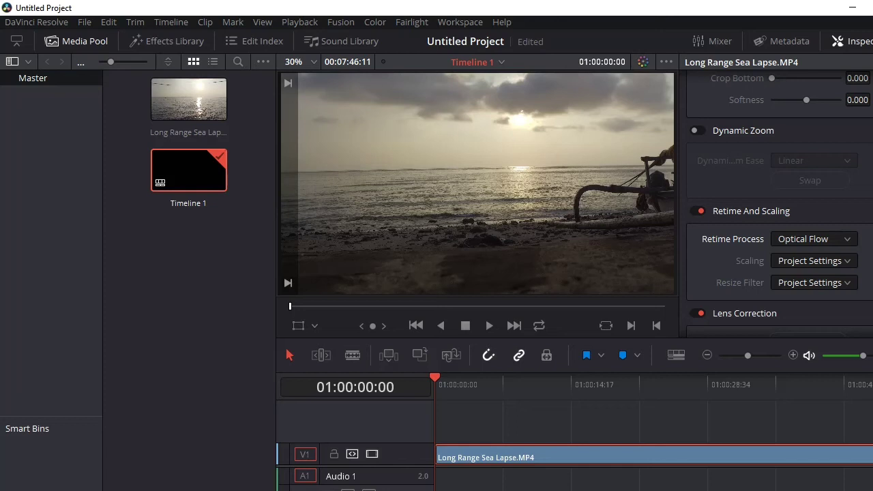
pyautogui.hotkey('shift', '8')
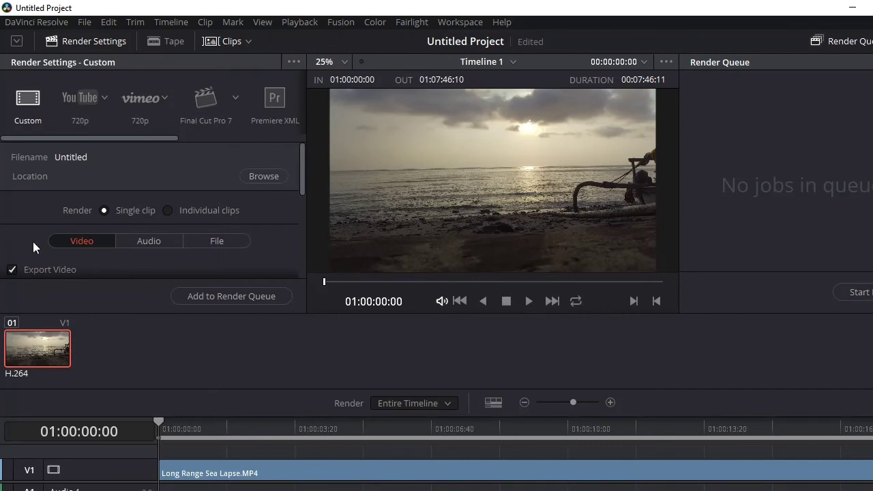
# Set the render output format to MP4 with the H.264 codec.
pyautogui.scroll(-2, 90, 213)
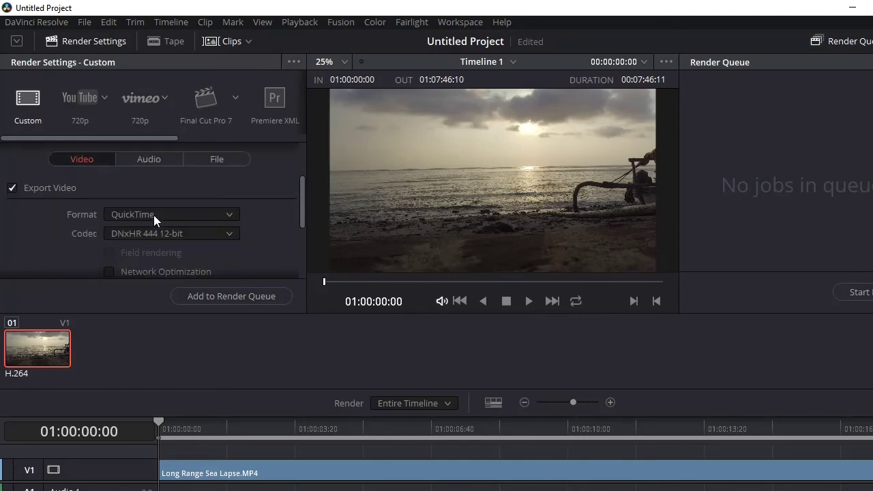
pyautogui.click(230, 214)
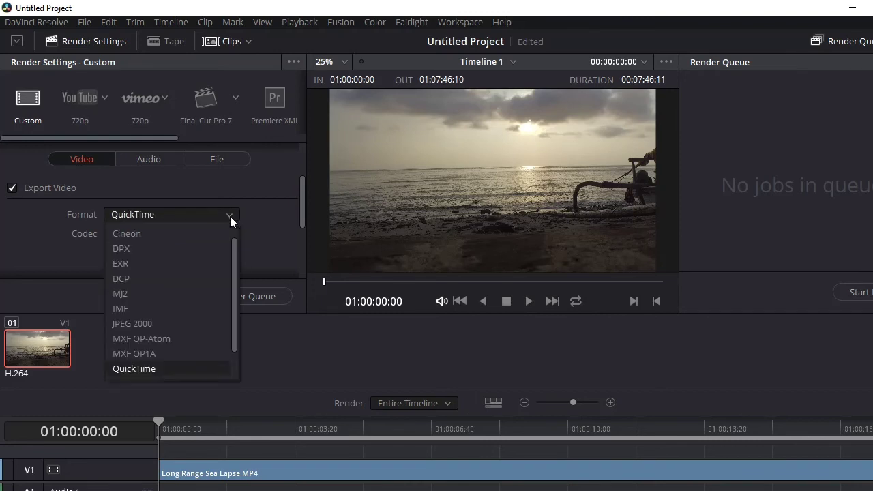
pyautogui.scroll(-2, 158, 337)
pyautogui.click(134, 352)
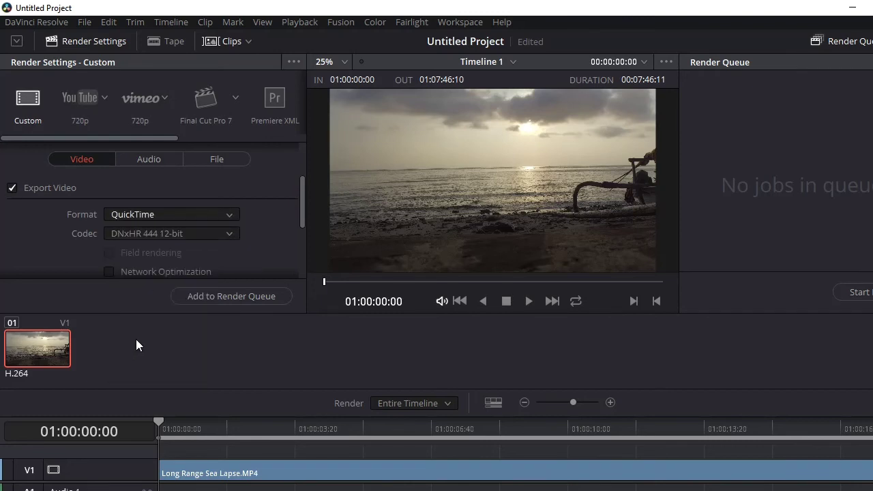
pyautogui.click(140, 160)
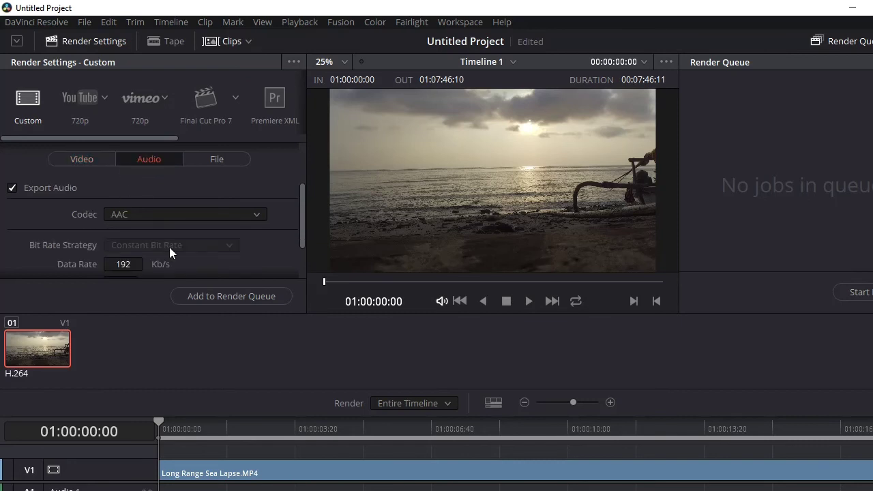
pyautogui.click(82, 159)
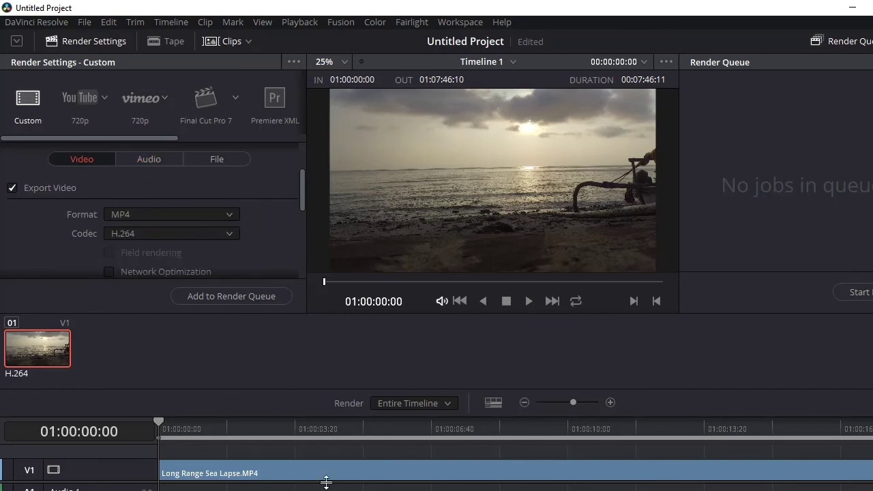
pyautogui.scroll(-3, 195, 220)
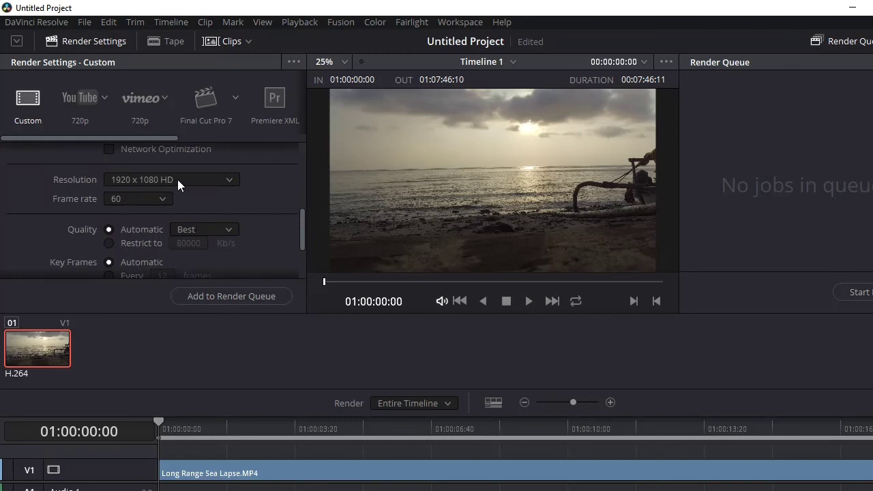
# Keep the output frame rate at 60 and compare it against the project settings.
pyautogui.click(159, 199)
pyautogui.click(160, 201)
pyautogui.click(161, 202)
pyautogui.click(165, 198)
pyautogui.click(161, 200)
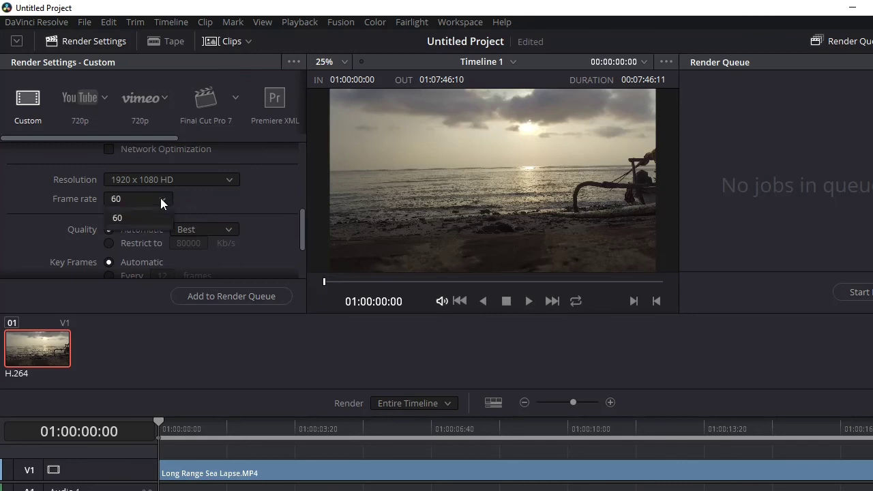
pyautogui.click(155, 201)
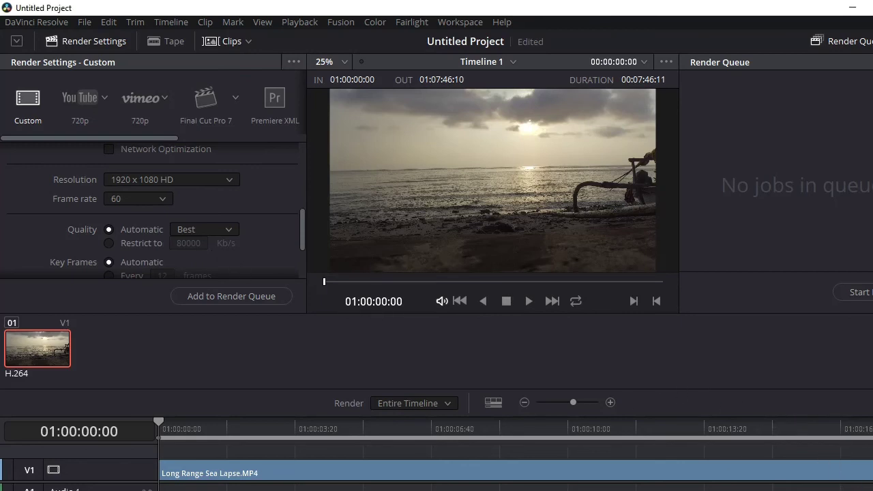
pyautogui.click(834, 484)
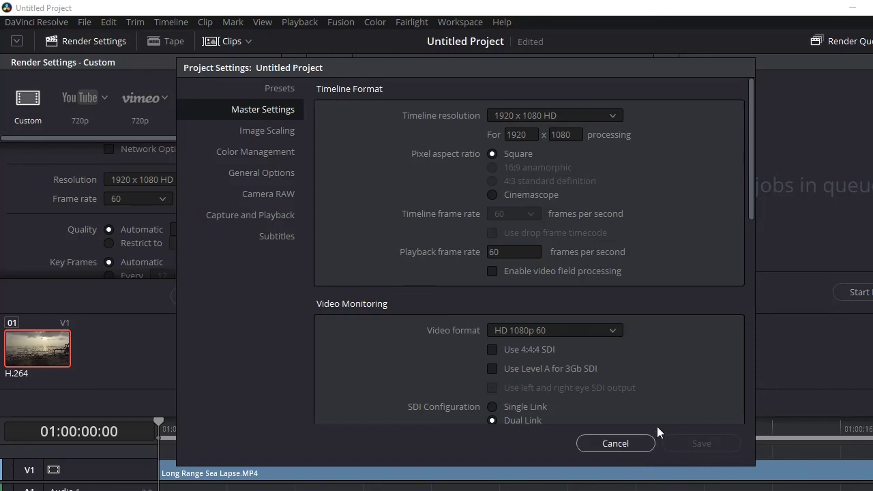
pyautogui.click(613, 443)
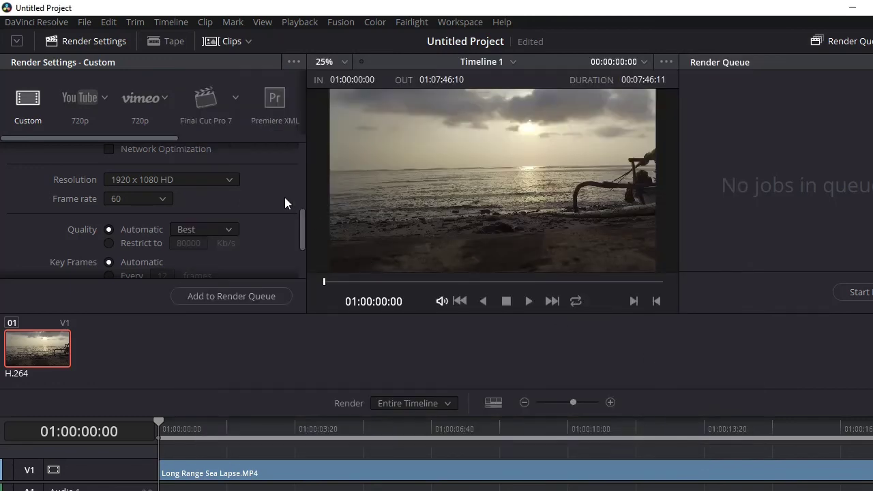
# Queue Timeline 1 as Job 1 with its render destination set to Storage (E:\).
pyautogui.moveTo(296, 212); pyautogui.dragTo(294, 251)
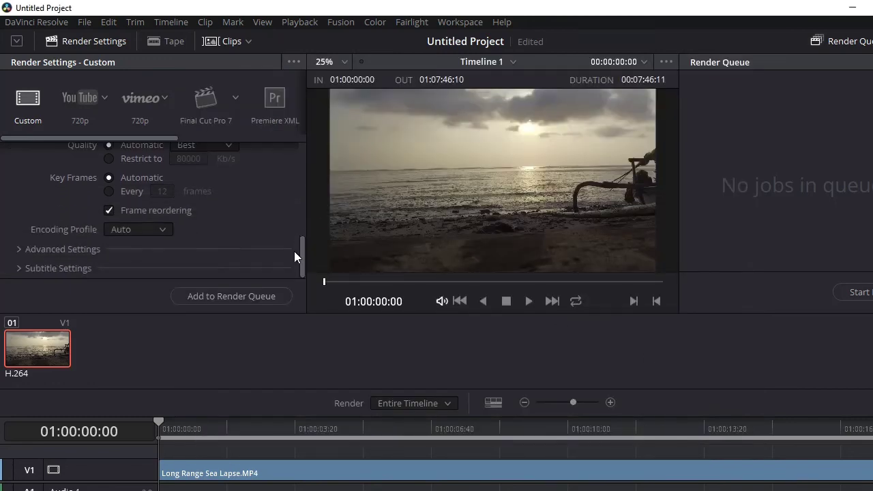
pyautogui.click(249, 299)
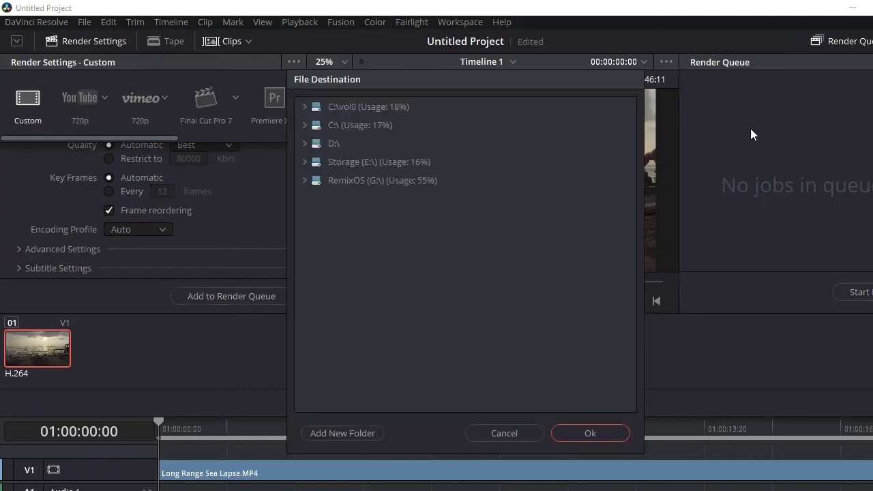
pyautogui.click(361, 162)
pyautogui.click(590, 435)
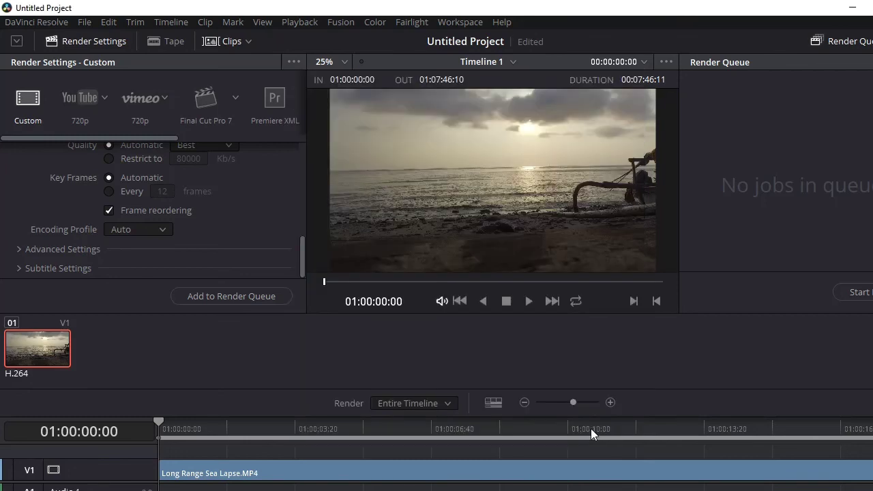